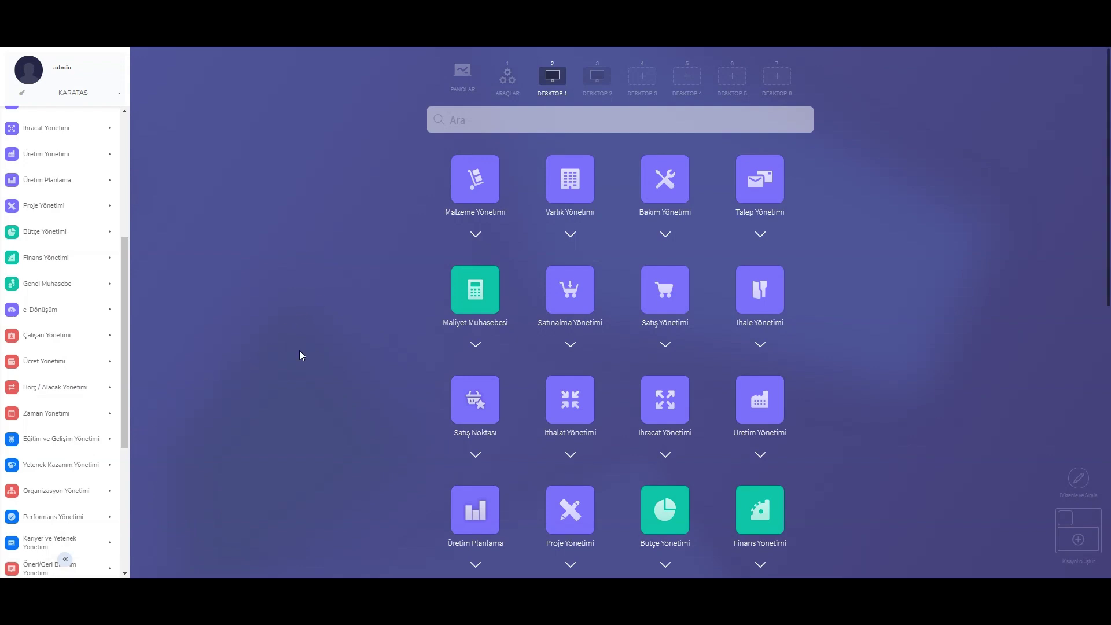
# Open Puantaj Öndeğerleri in the Tanımlar section of Ücret Yönetimi and start a new record
pyautogui.click(77, 363)
pyautogui.click(77, 387)
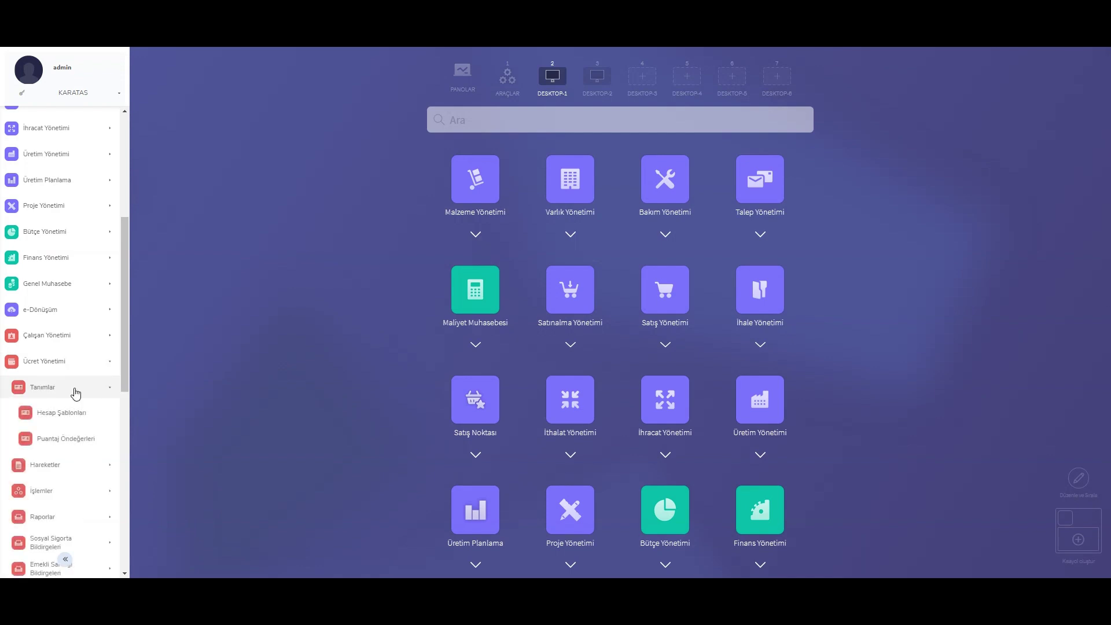
pyautogui.click(70, 439)
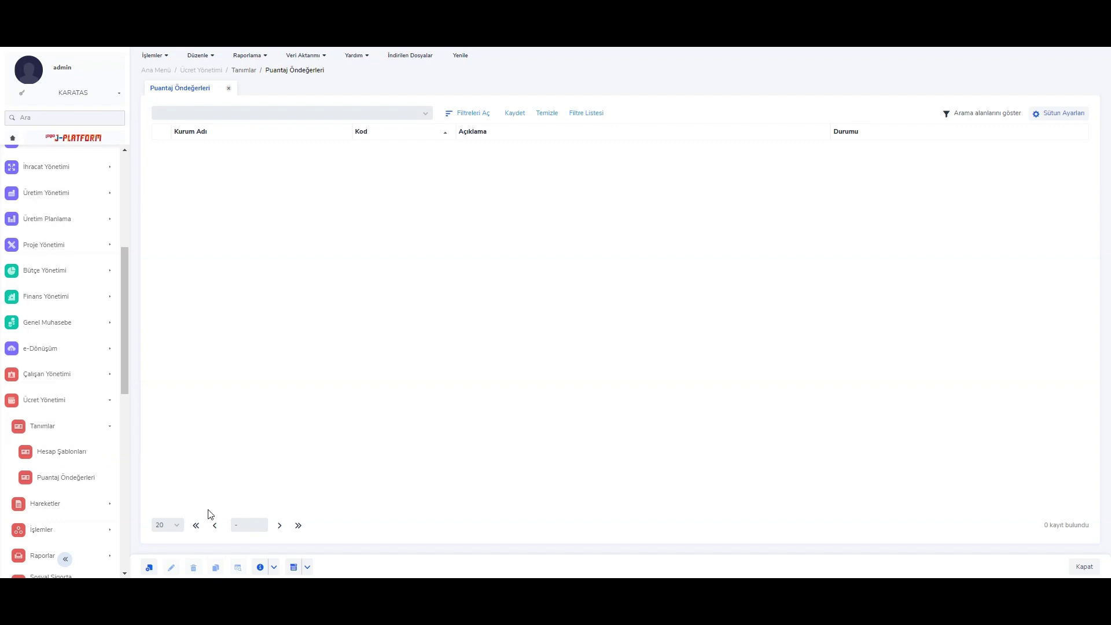
pyautogui.click(152, 569)
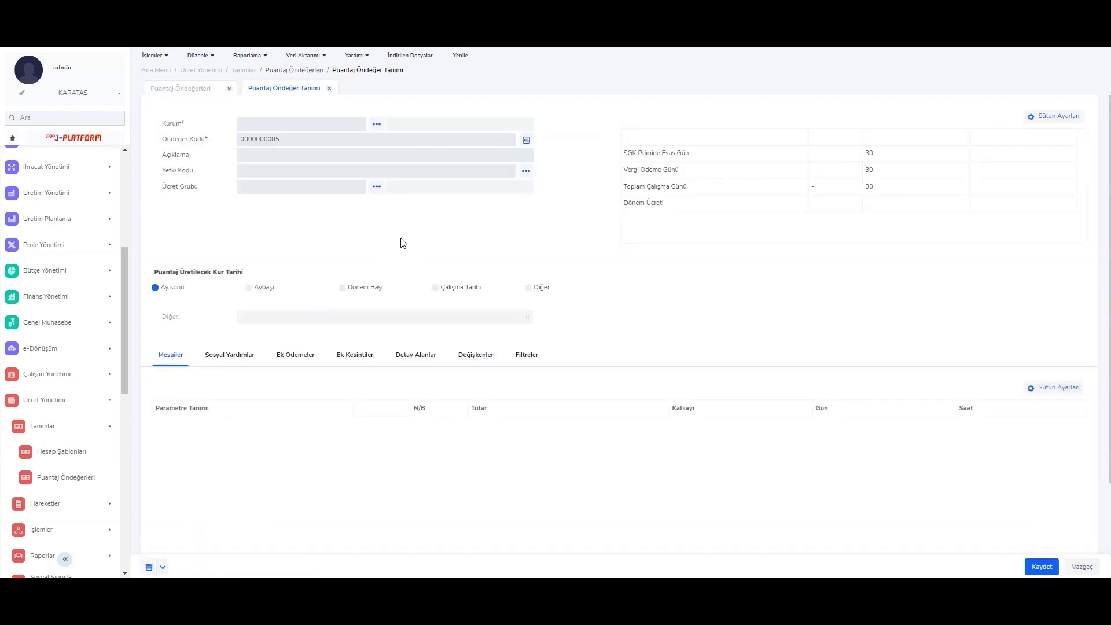
# Set the new timesheet default record's Kurum to 01
pyautogui.click(347, 126)
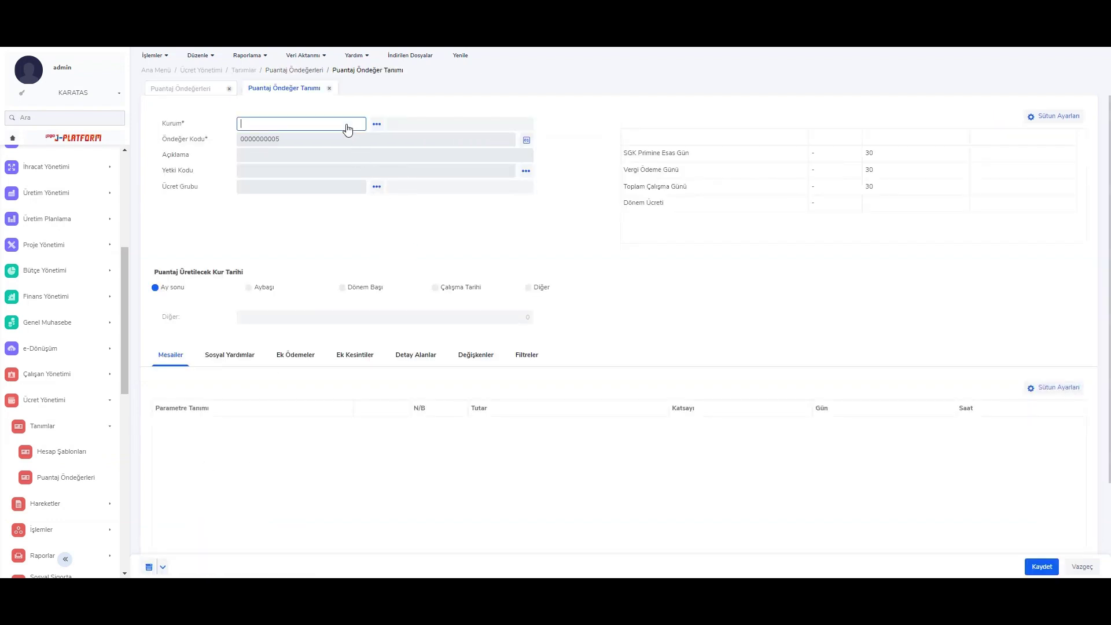
pyautogui.write('01')
pyautogui.press('Tab')
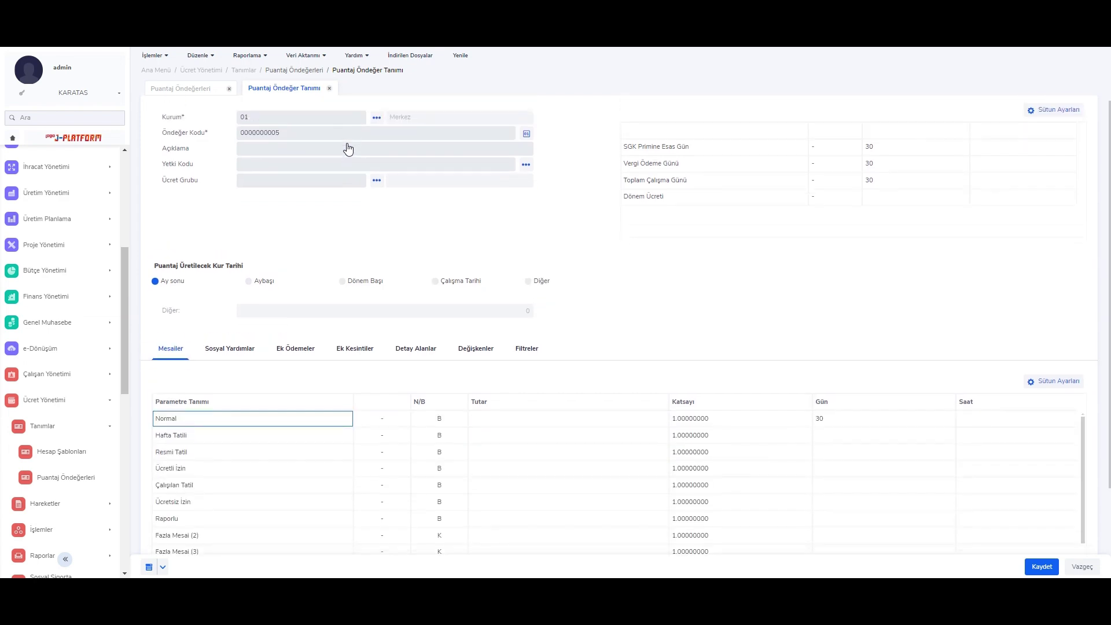
pyautogui.click(313, 141)
pyautogui.click(307, 156)
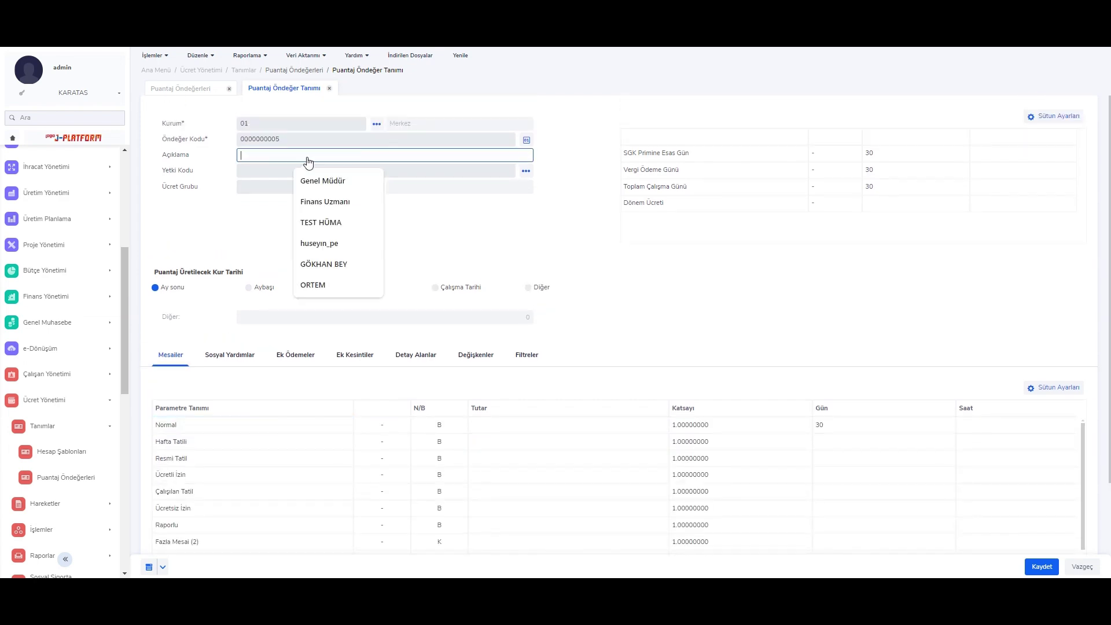
pyautogui.click(504, 253)
# Set the sign of the Yemek Yardımı row in Sosyal Yardımlar to +
pyautogui.click(254, 362)
pyautogui.scroll(-2, 509, 292)
pyautogui.scroll(2, 451, 353)
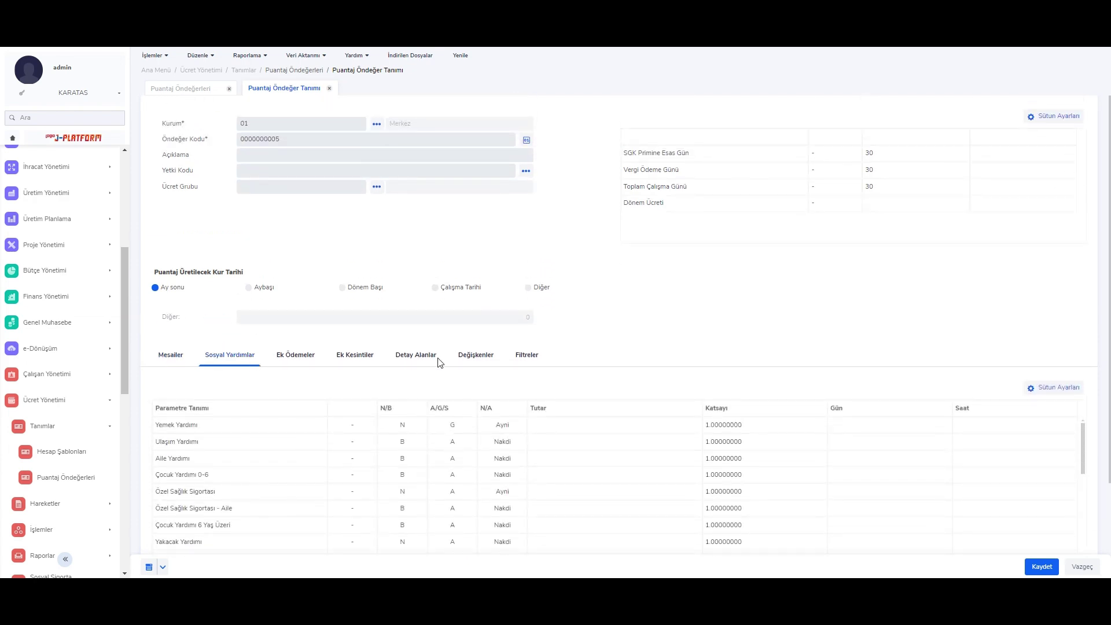
pyautogui.click(364, 426)
pyautogui.click(369, 425)
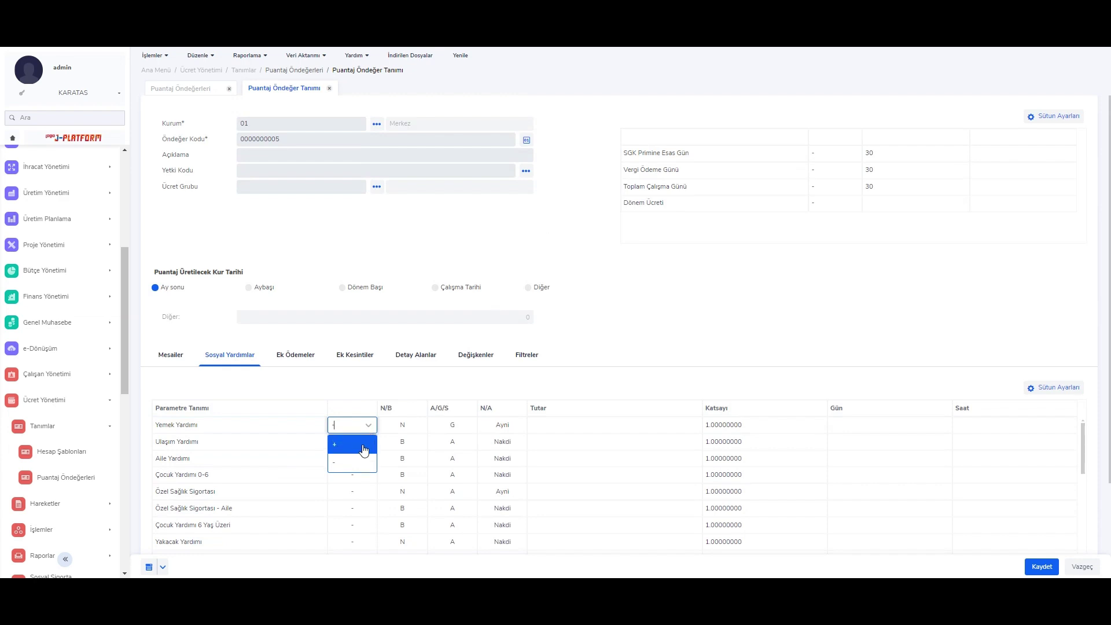
pyautogui.click(363, 444)
# Open the Katsayı value of Yemek Yardımı in the calculation editor and maximize the editor
pyautogui.click(588, 428)
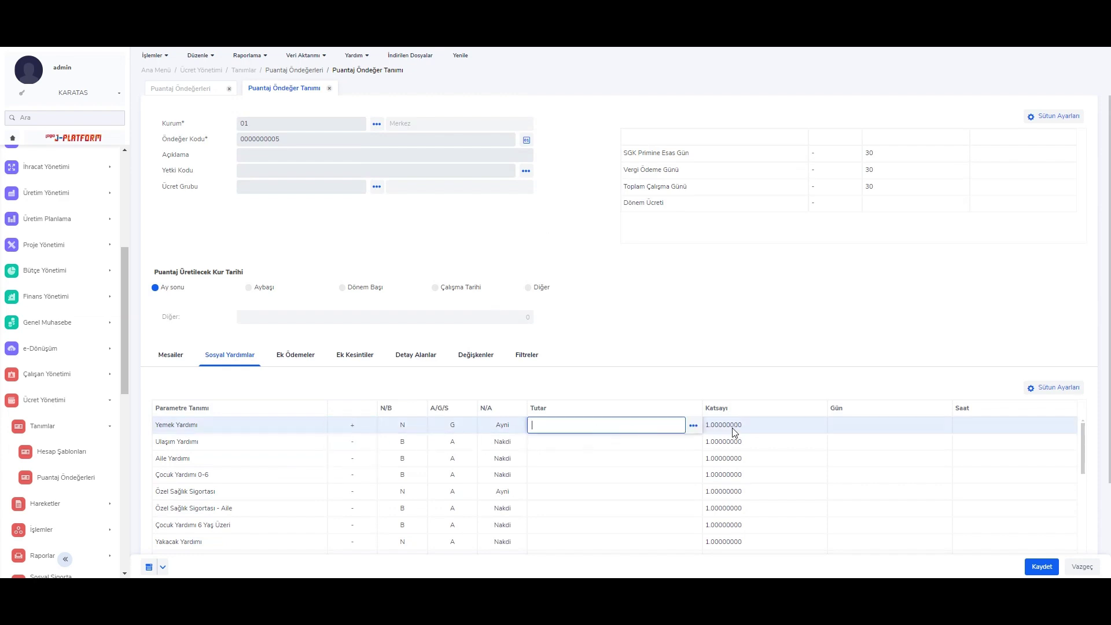
pyautogui.click(731, 430)
pyautogui.click(819, 427)
pyautogui.click(818, 427)
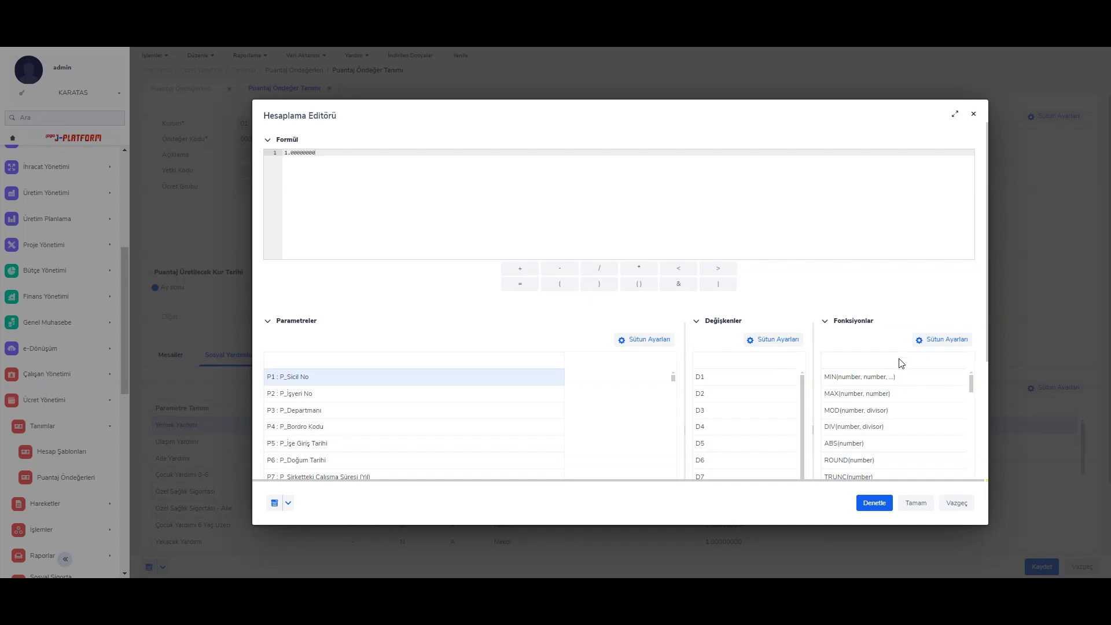
pyautogui.click(955, 114)
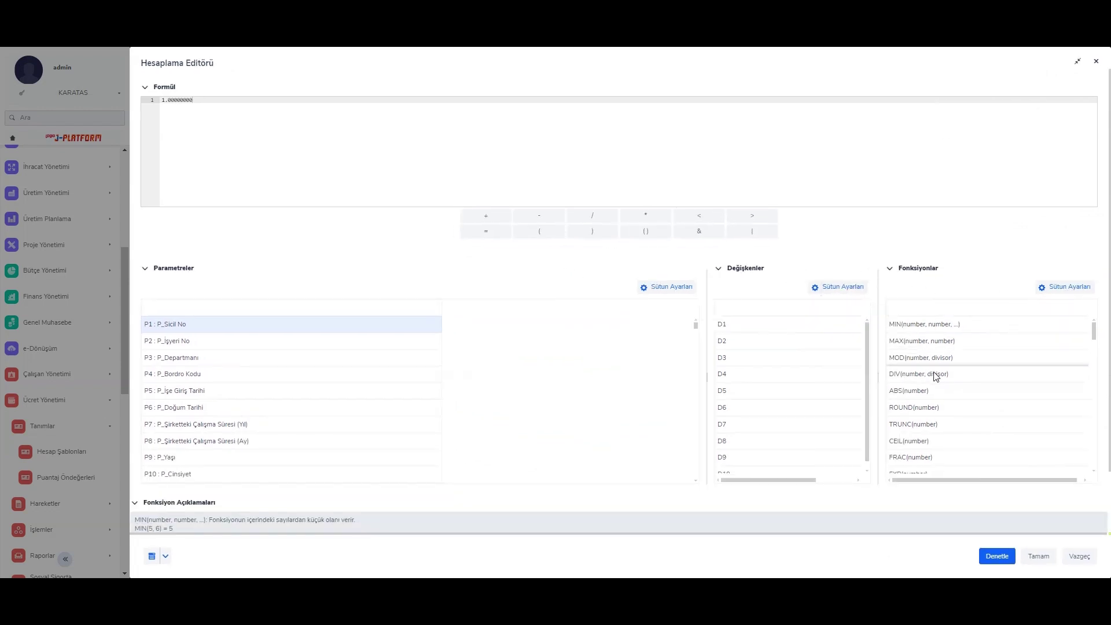
# Clear the default coefficient from the formula and insert the PE(parameter,field) function
pyautogui.scroll(-10, 968, 388)
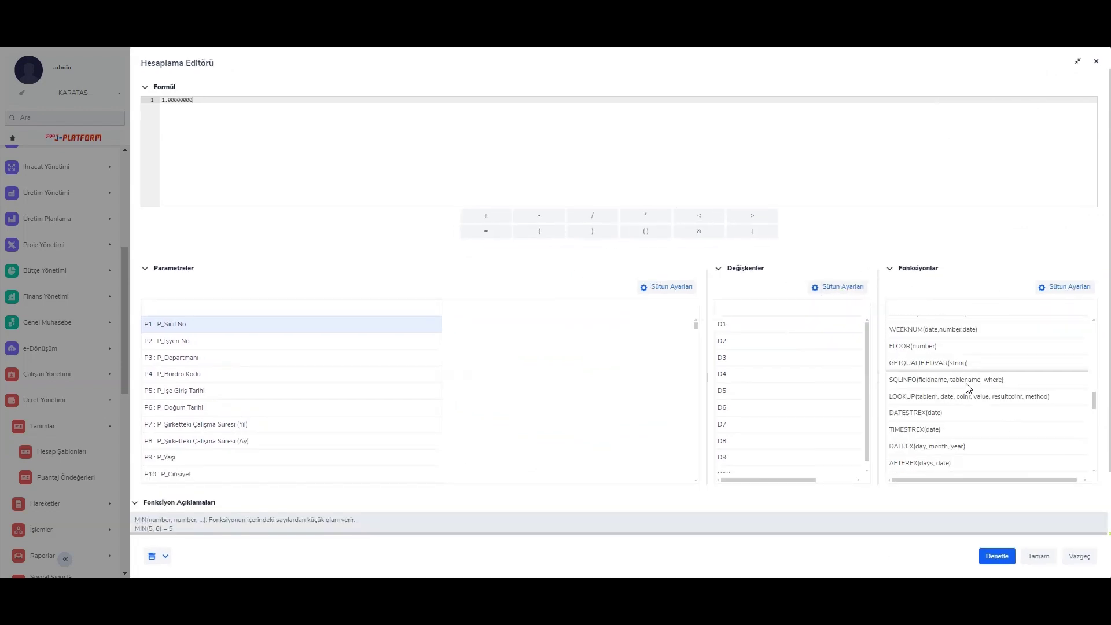
pyautogui.scroll(-8, 967, 388)
pyautogui.scroll(-5, 968, 386)
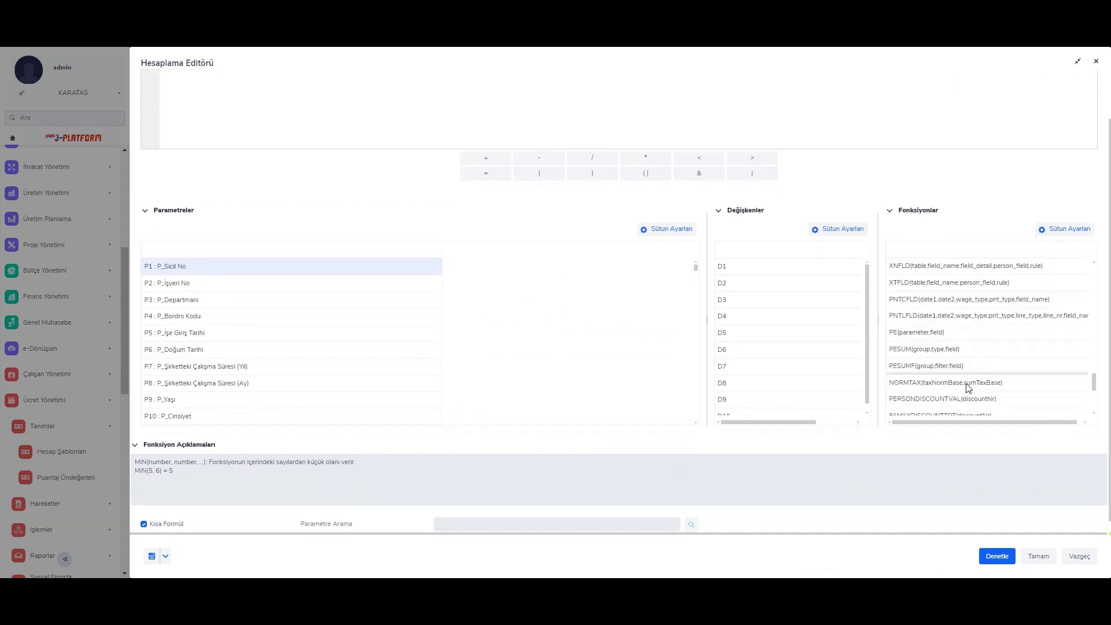
pyautogui.click(925, 332)
pyautogui.scroll(2, 537, 346)
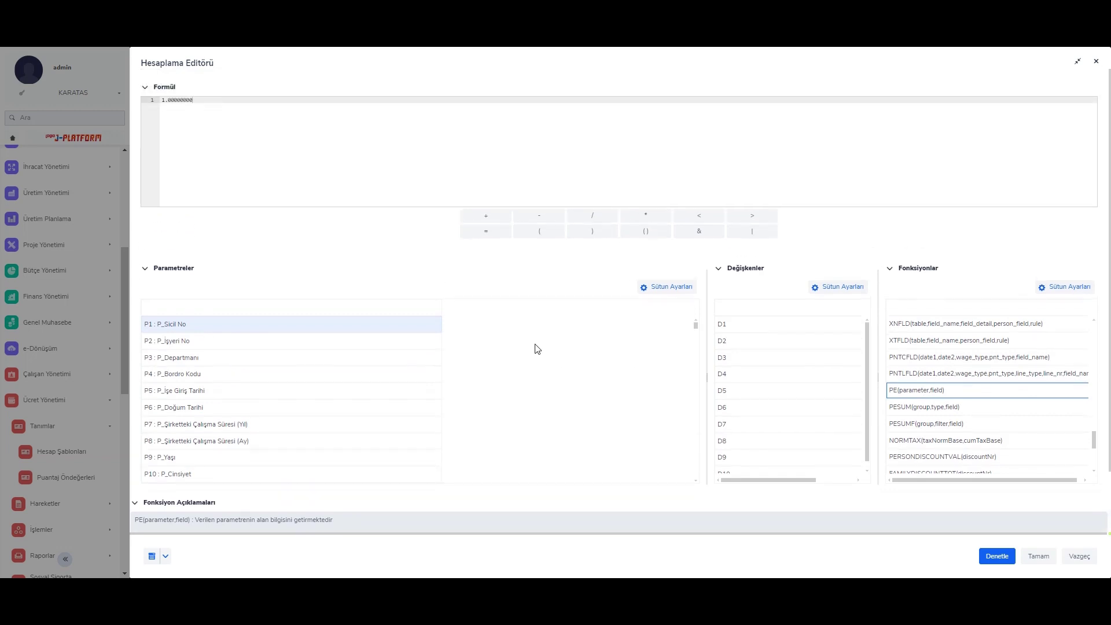
pyautogui.doubleClick(271, 103)
pyautogui.press('BackSpace')
pyautogui.press('BackSpace')
pyautogui.click(924, 406)
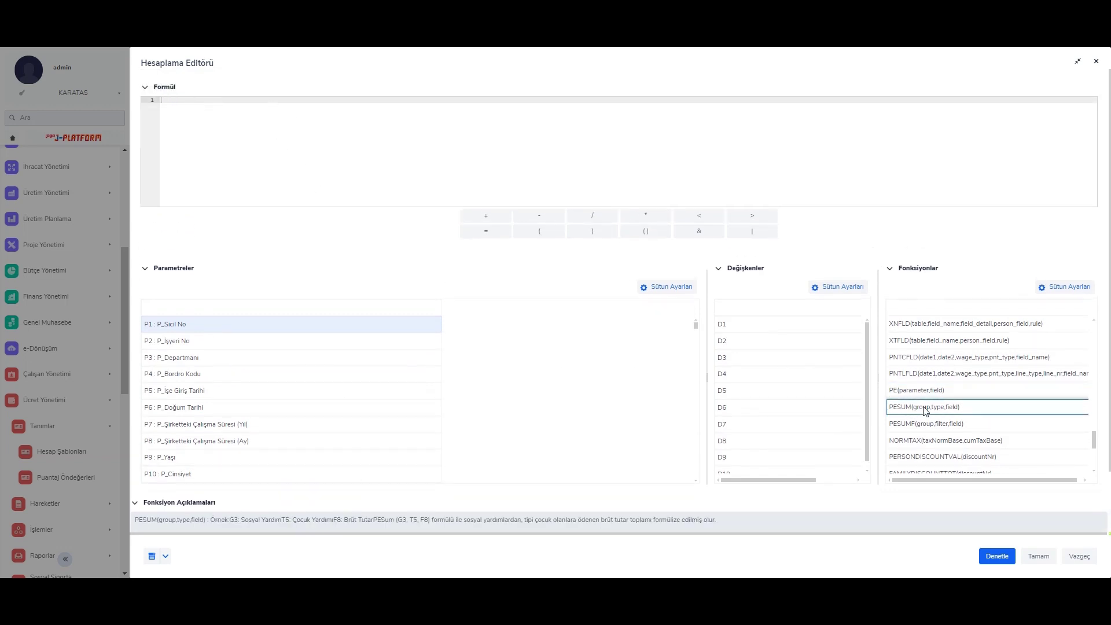
pyautogui.doubleClick(924, 392)
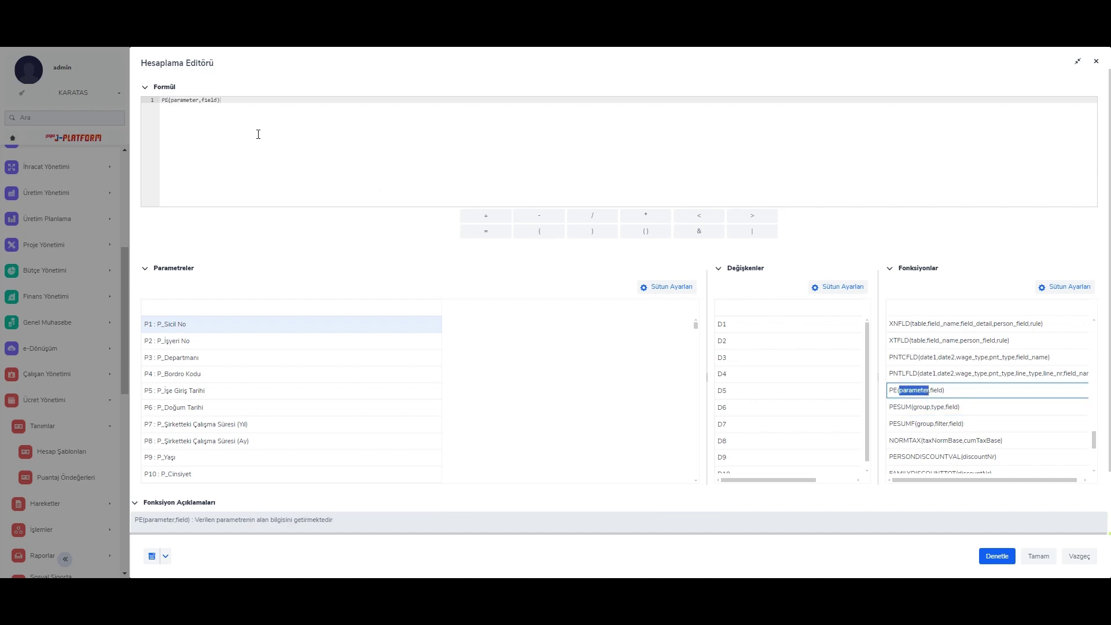
# Replace the parameter placeholder in the PE formula with the P1001 : Normal parameter
pyautogui.click(191, 100)
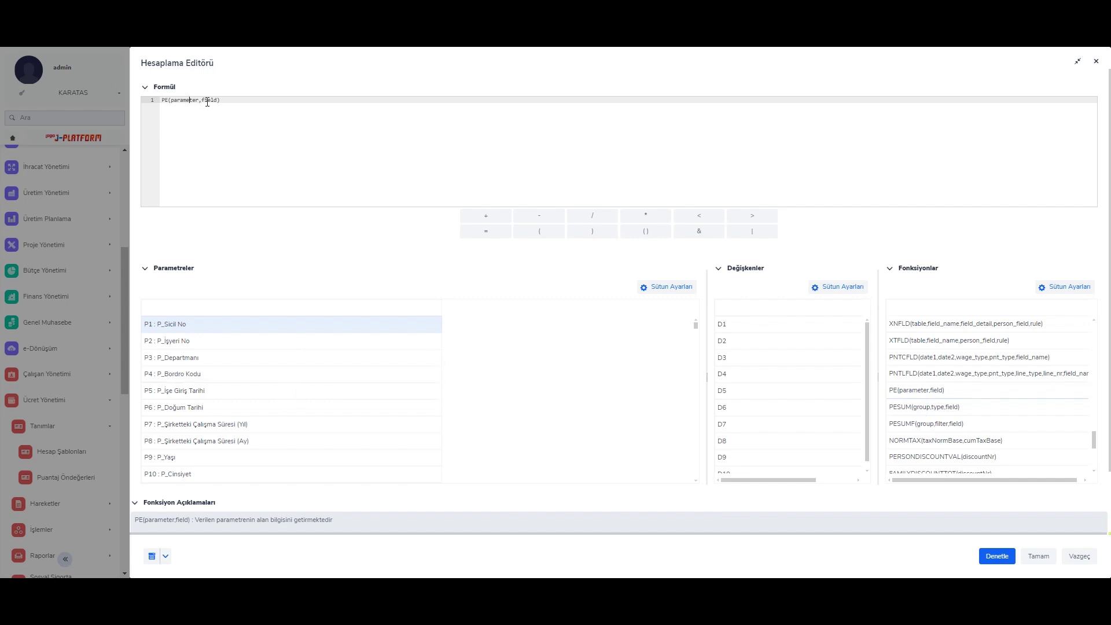
pyautogui.scroll(-1, 307, 384)
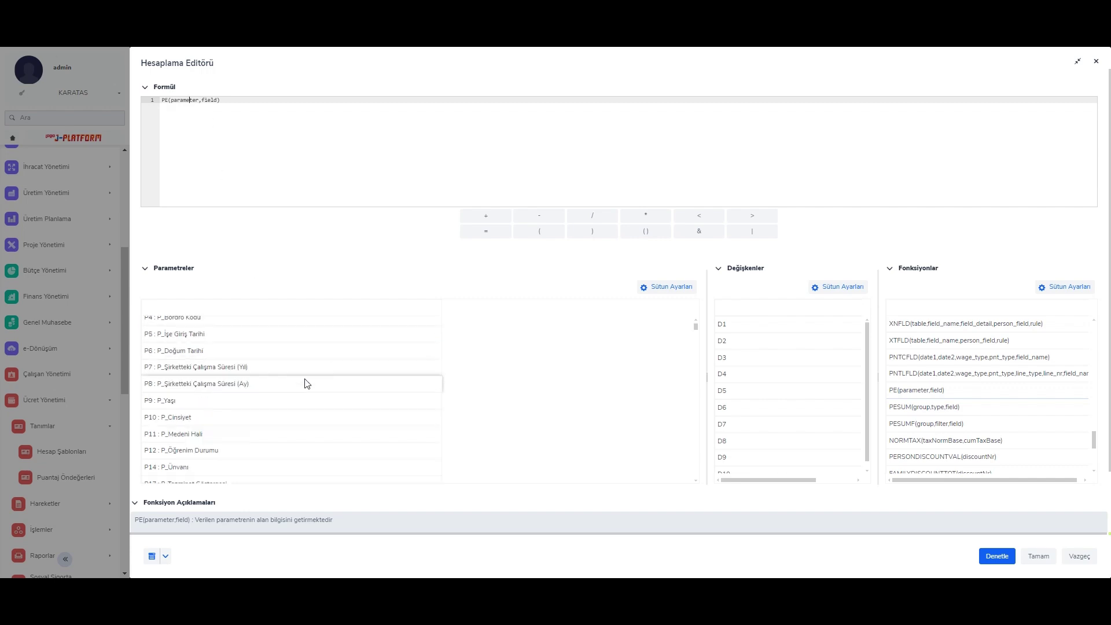
pyautogui.scroll(-4, 306, 383)
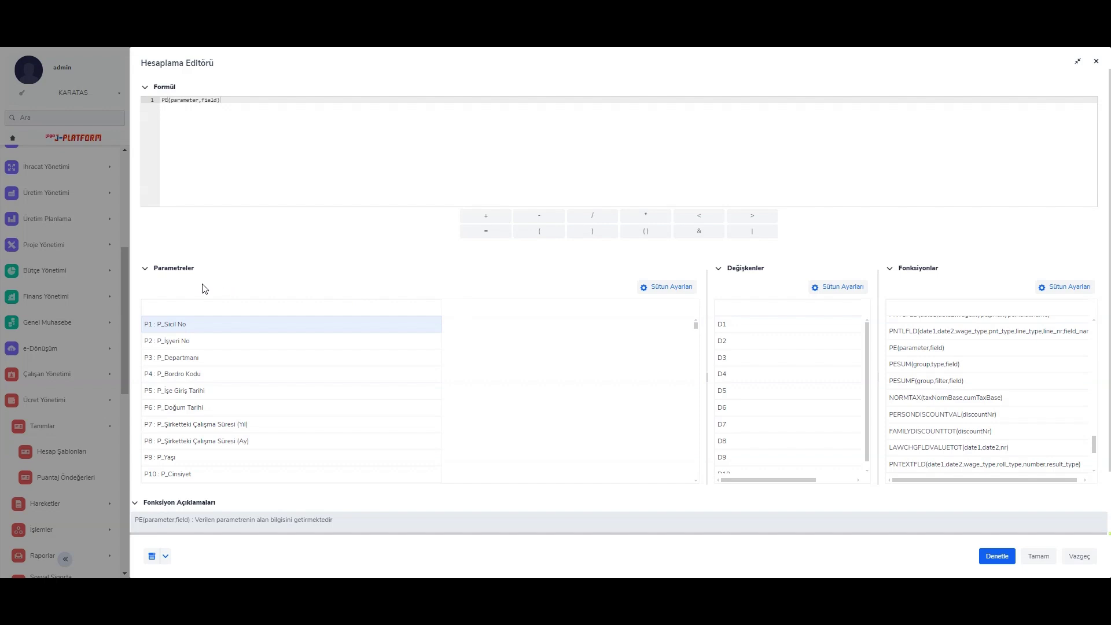
pyautogui.scroll(-20, 414, 346)
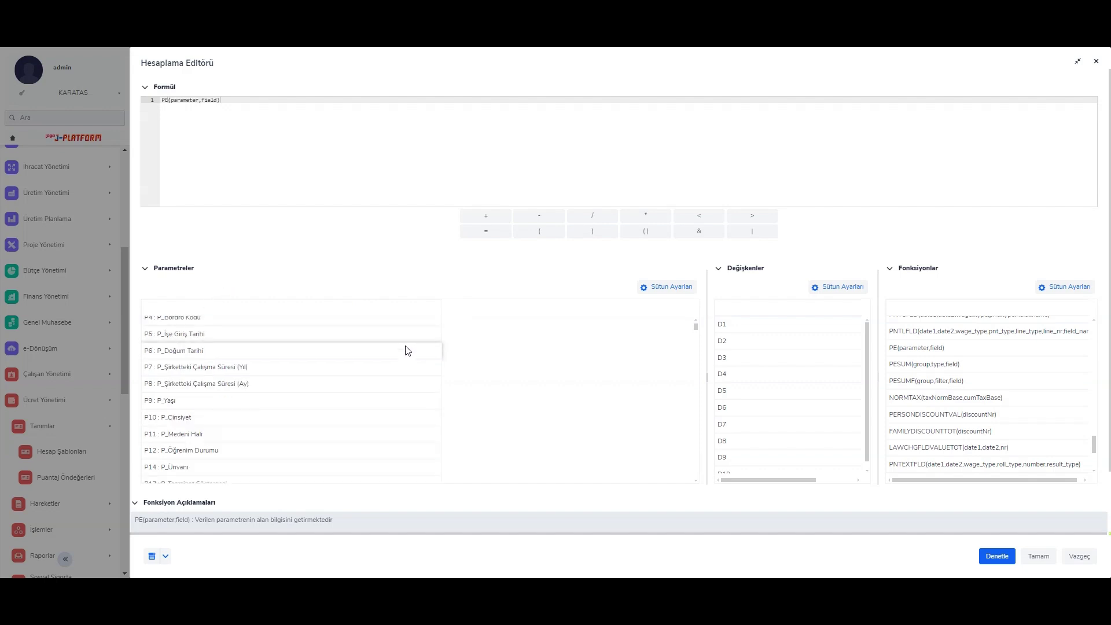
pyautogui.scroll(-20, 403, 351)
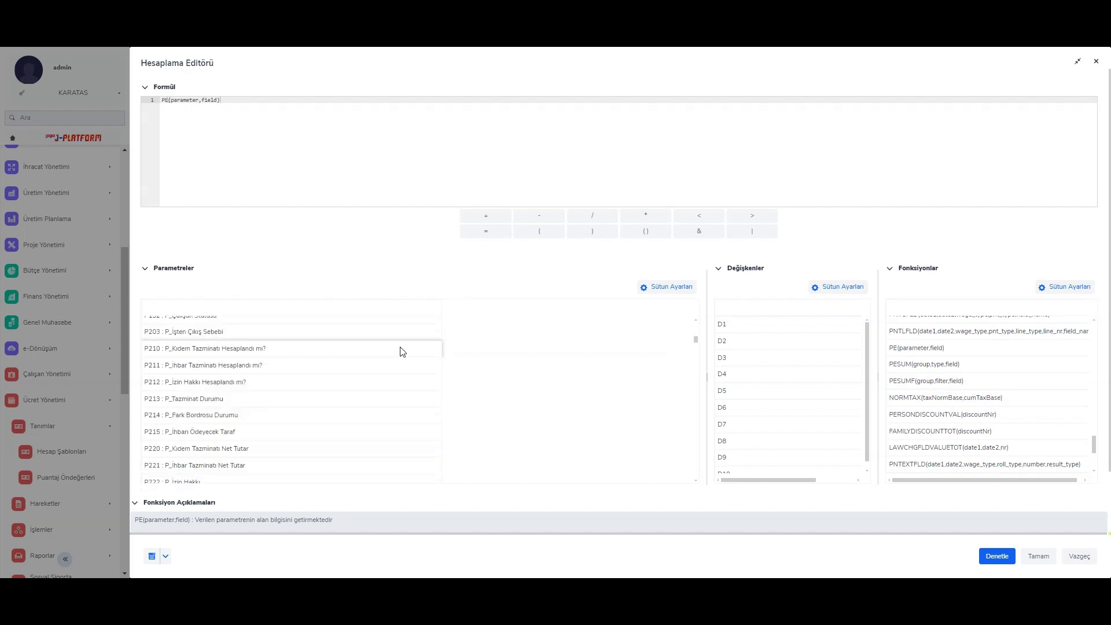
pyautogui.scroll(-20, 401, 353)
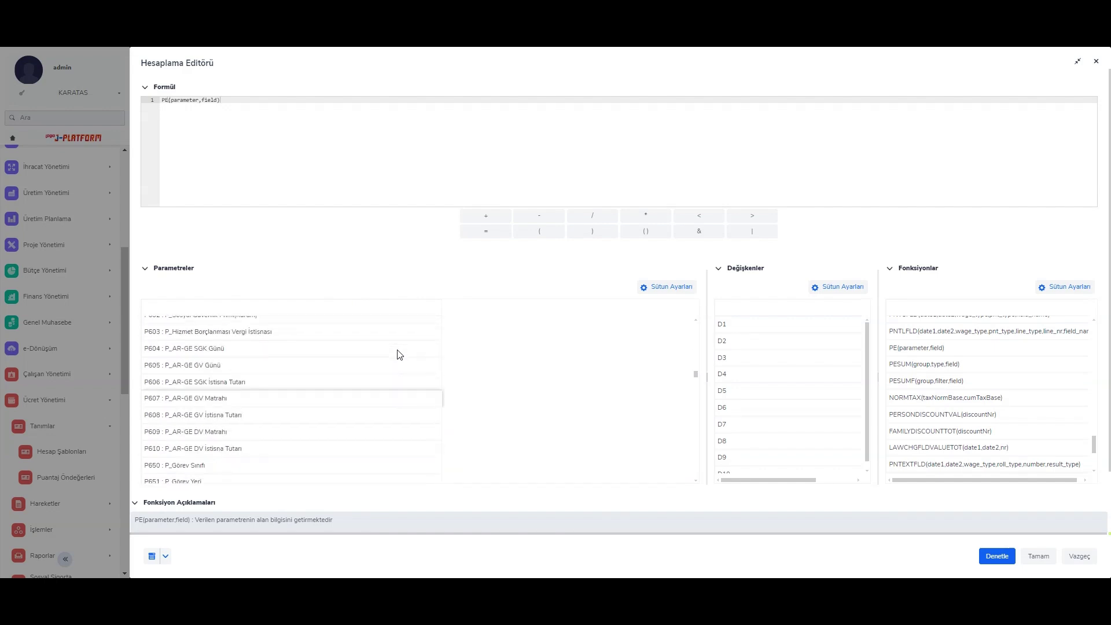
pyautogui.scroll(-20, 399, 354)
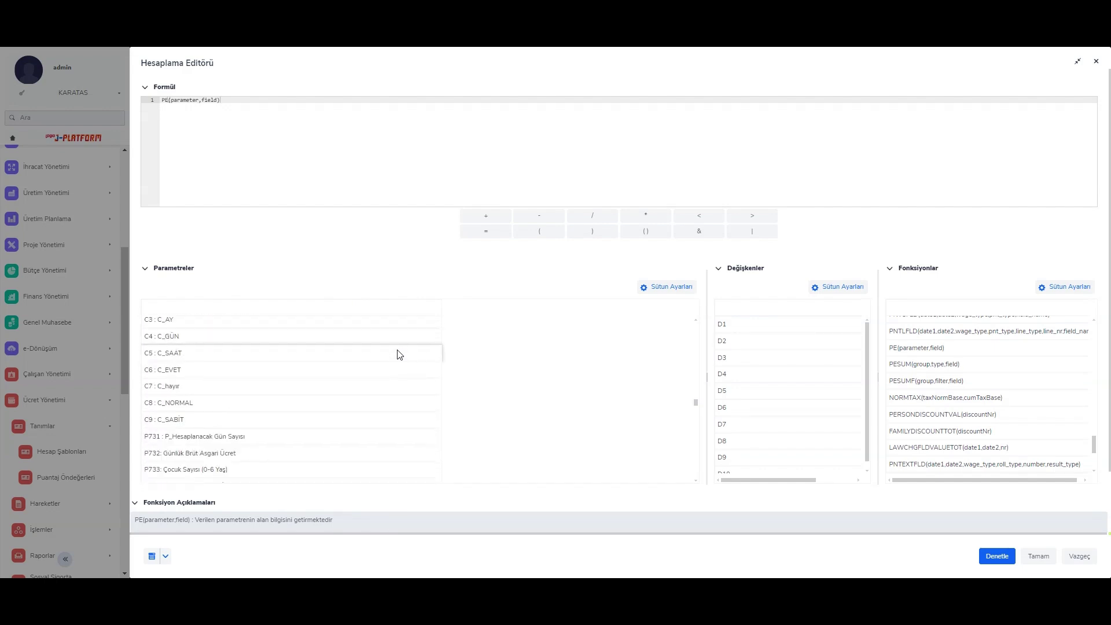
pyautogui.scroll(-5, 399, 355)
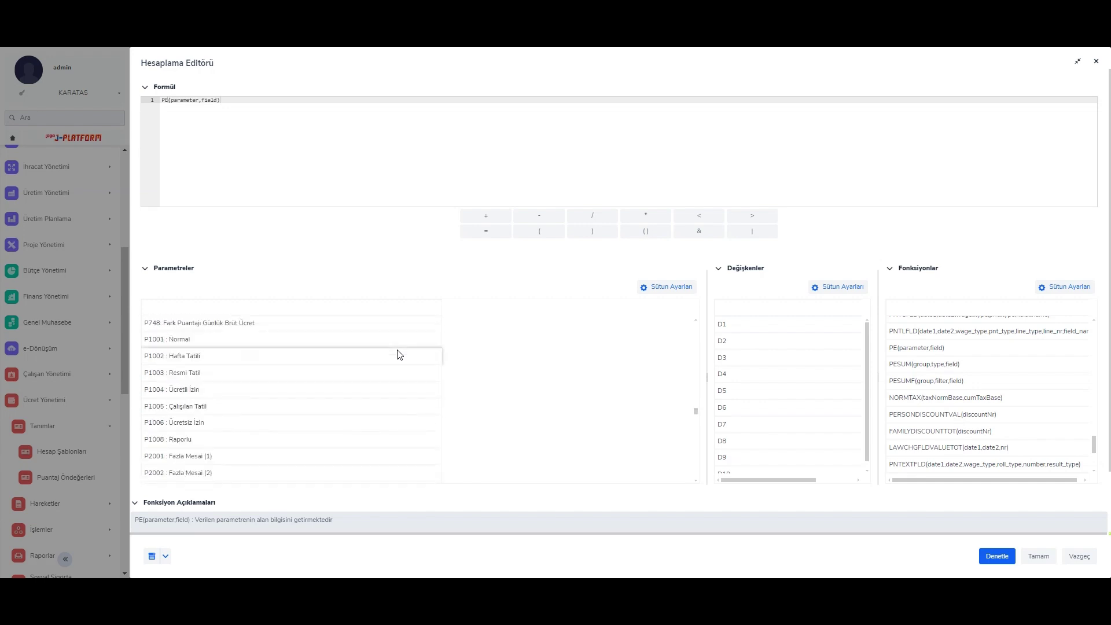
pyautogui.click(248, 341)
pyautogui.doubleClick(193, 100)
pyautogui.press('Delete')
pyautogui.doubleClick(178, 342)
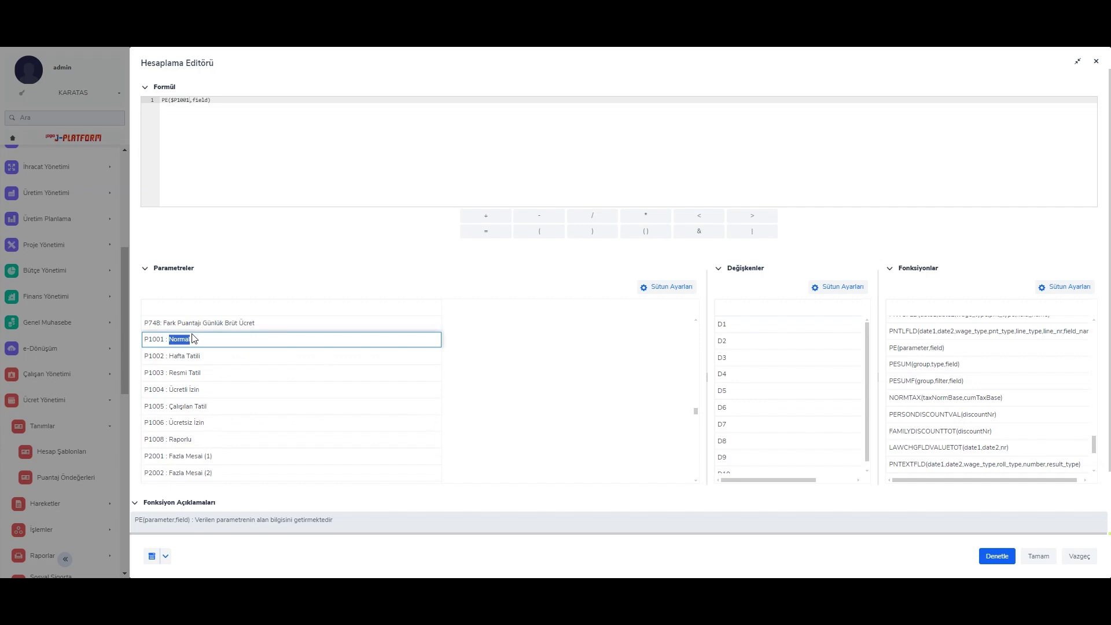
# Replace the field placeholder in the PE formula with F4 : F_Gün
pyautogui.scroll(1, 243, 364)
pyautogui.scroll(1, 248, 370)
pyautogui.doubleClick(201, 100)
pyautogui.press('Delete')
pyautogui.scroll(1, 268, 361)
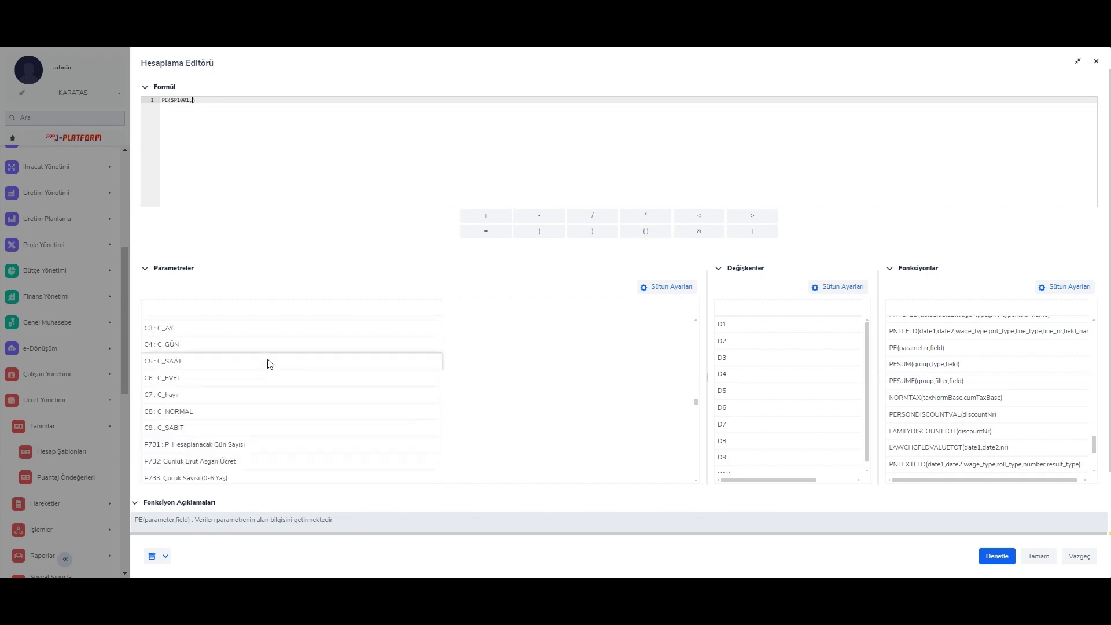
pyautogui.scroll(4, 268, 363)
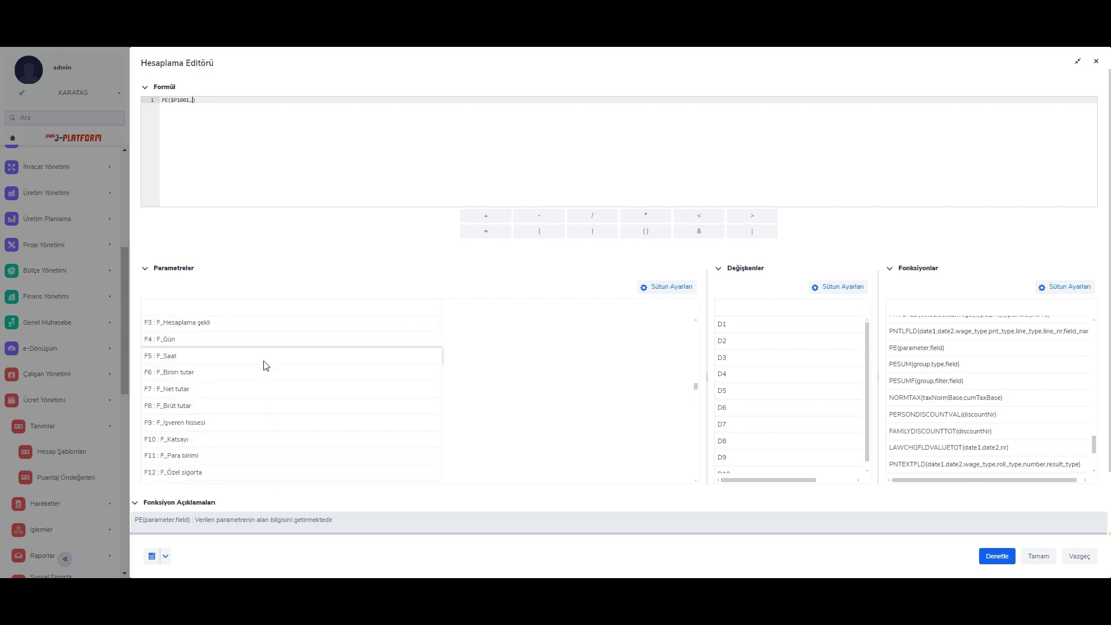
pyautogui.doubleClick(174, 456)
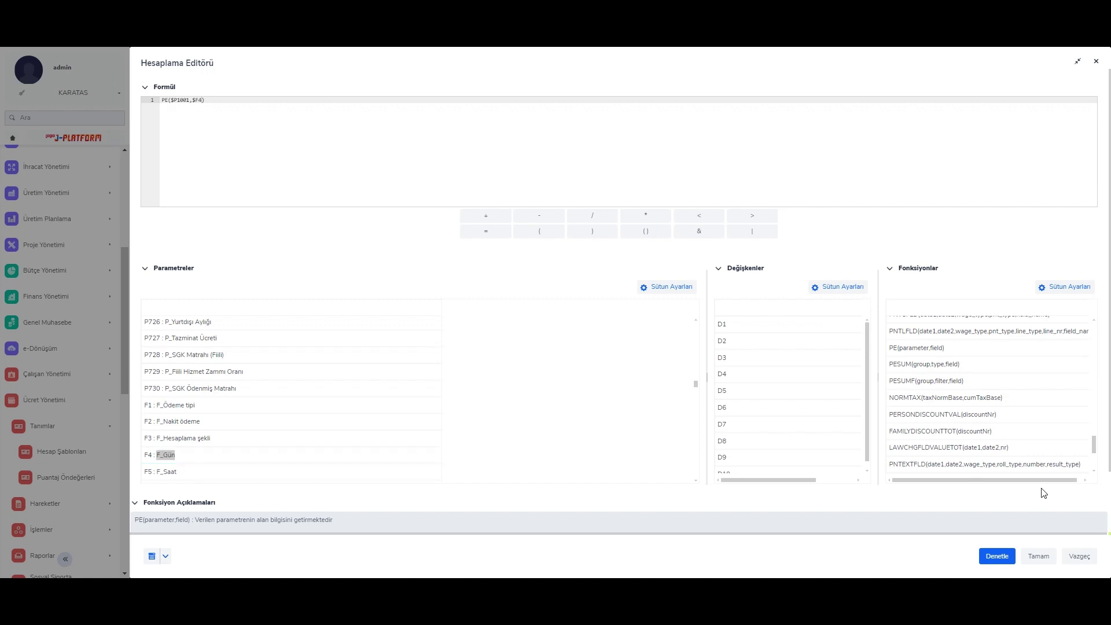
# Accept the Yemek Yardımı coefficient formula and save the timesheet default record
pyautogui.click(1038, 556)
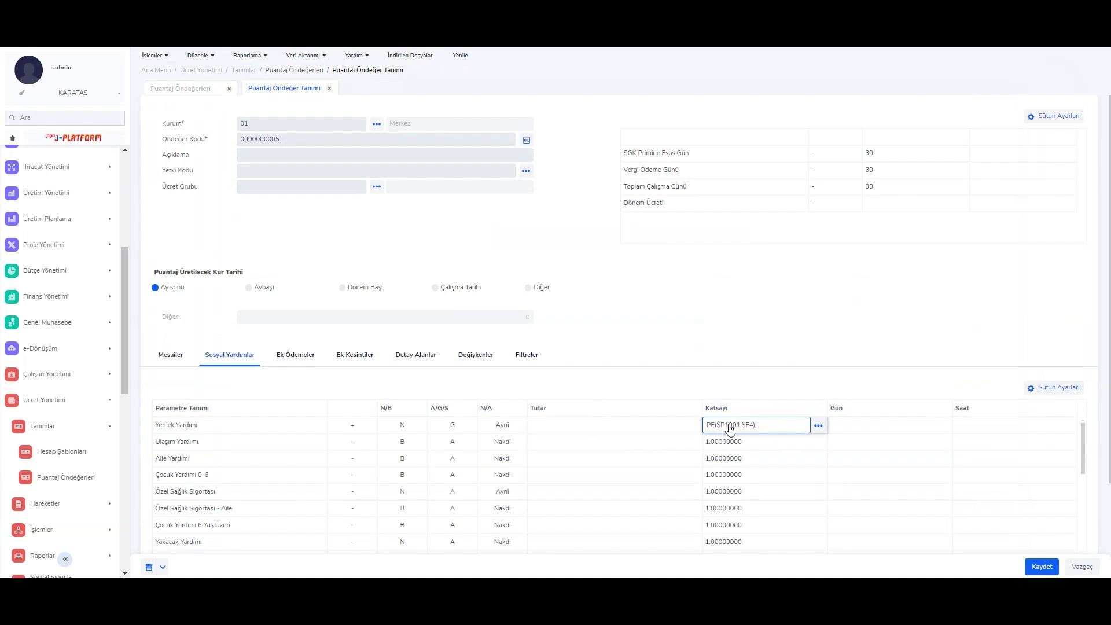
pyautogui.click(1042, 567)
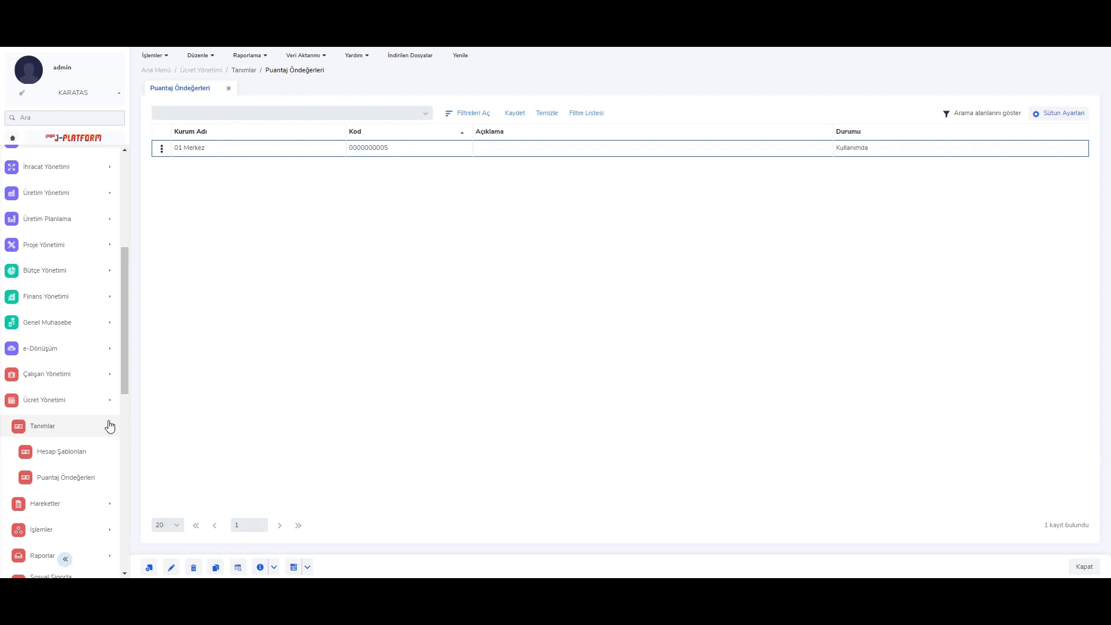
# Open Puantajlar in the Hareketler section and create a timesheet card for the employee in the sixth row of Çalışan Kartları
pyautogui.click(58, 508)
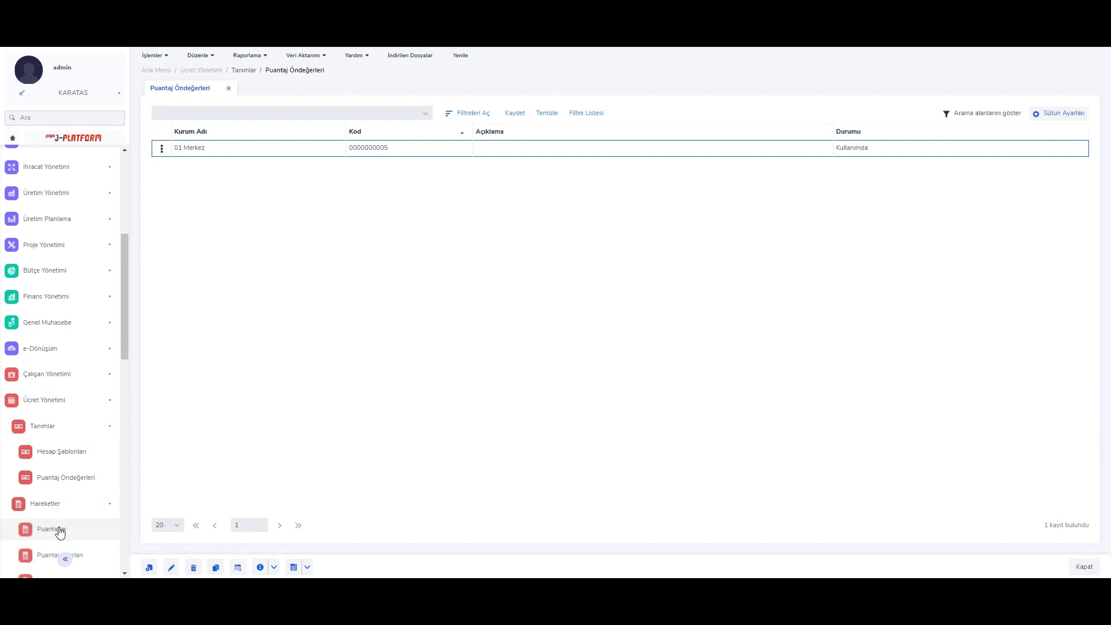
pyautogui.click(58, 528)
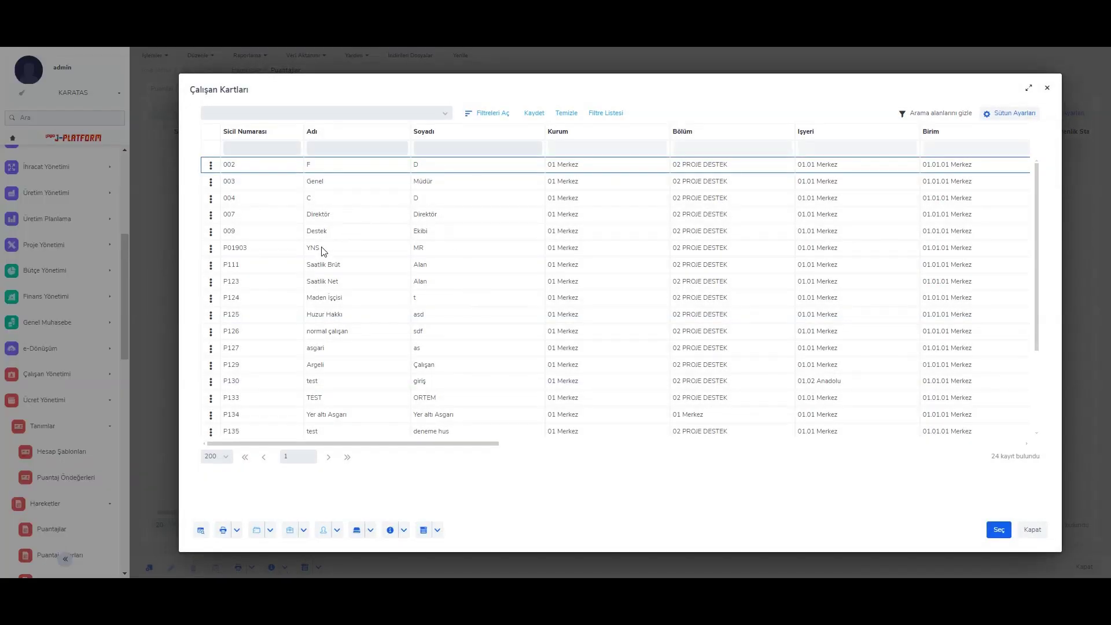
pyautogui.click(322, 250)
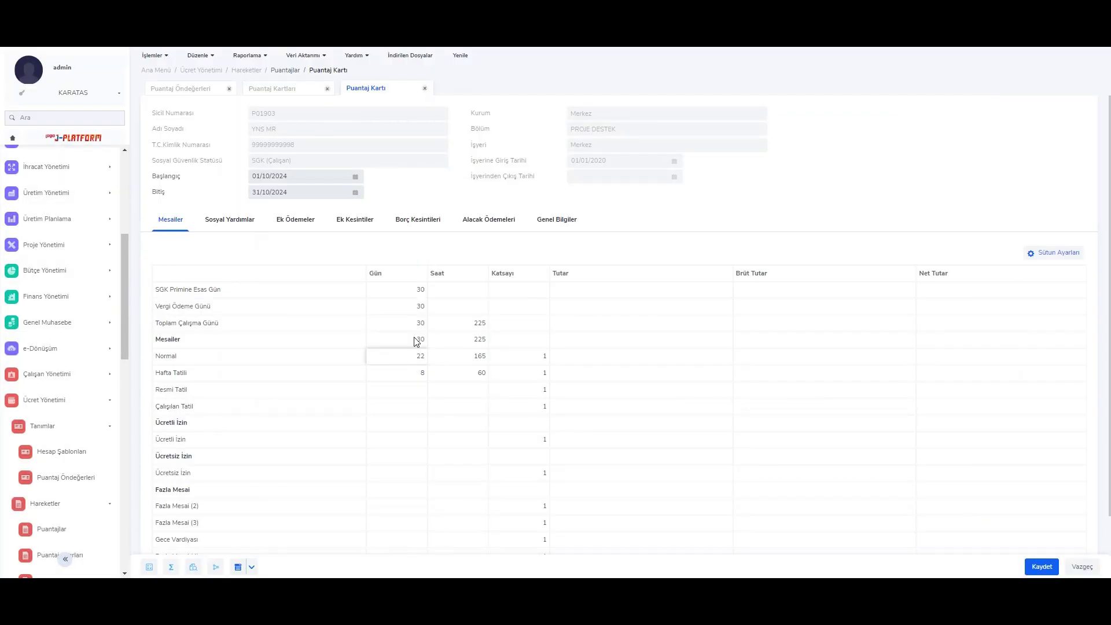
# Show the timesheet card's Sosyal Yardımlar and examine the coefficient and duration of the Yemek Yardımı row
pyautogui.rightClick(652, 330)
pyautogui.click(661, 358)
pyautogui.click(231, 220)
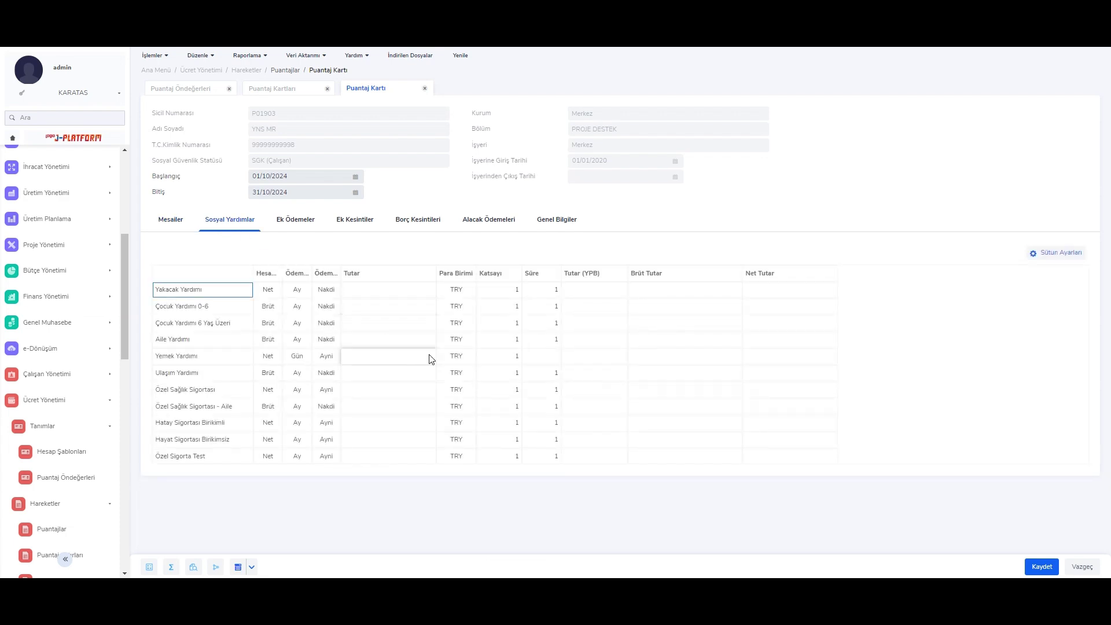
pyautogui.click(546, 357)
# Apply the saved timesheet default record to the employee's timesheet card
pyautogui.rightClick(592, 320)
pyautogui.click(620, 364)
pyautogui.doubleClick(523, 149)
# Compare the Yemek Yardımı coefficient with the Normal day count listed in Mesailer
pyautogui.click(385, 368)
pyautogui.click(513, 357)
pyautogui.click(164, 223)
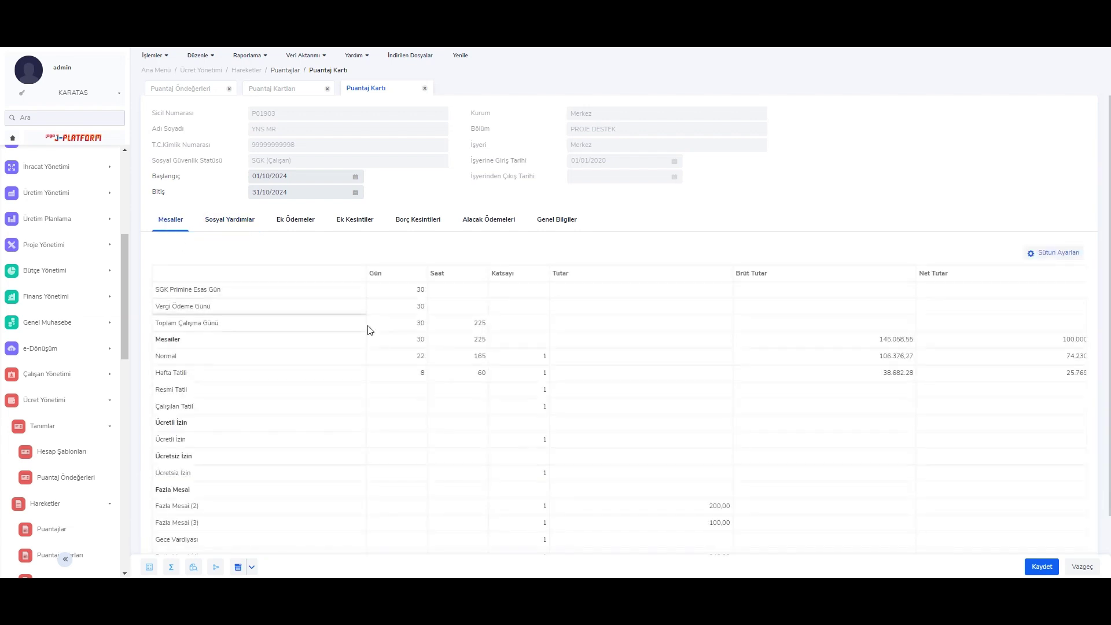
# Check the Normal row's day count in Mesailer, and review the Yemek Yardımı coefficient in Sosyal Yardımlar
pyautogui.click(319, 363)
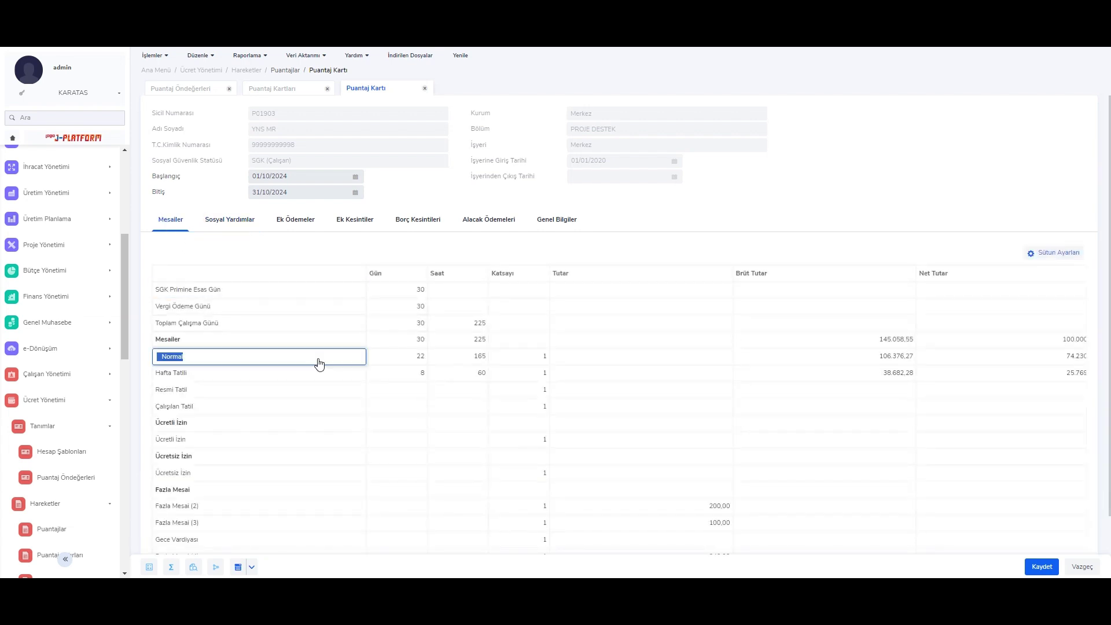
pyautogui.click(415, 363)
pyautogui.click(230, 219)
pyautogui.click(499, 361)
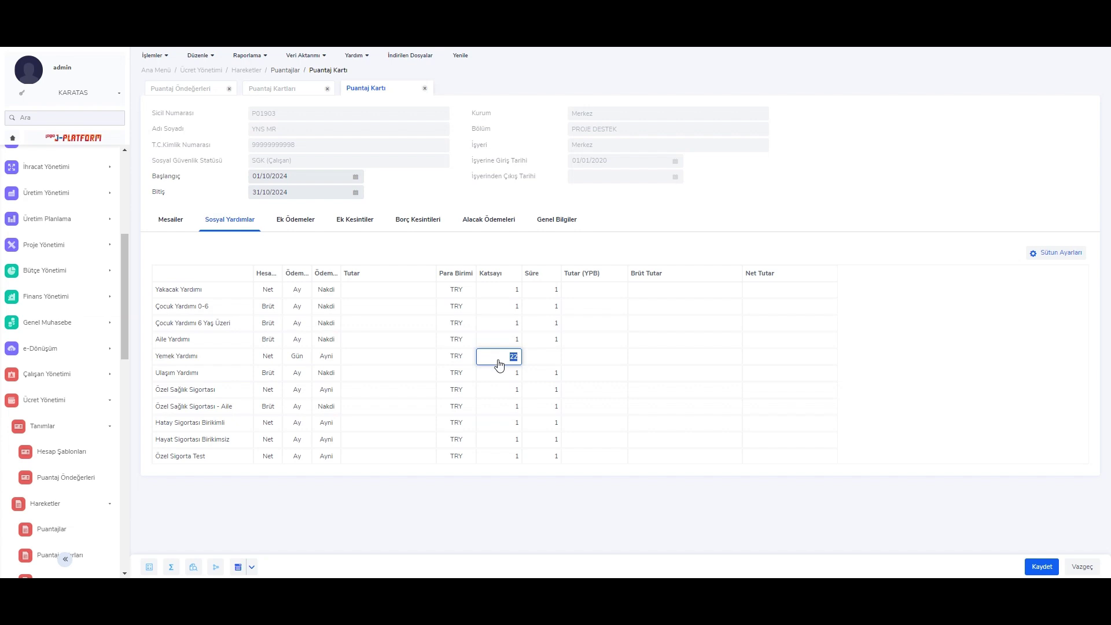
pyautogui.press('Return')
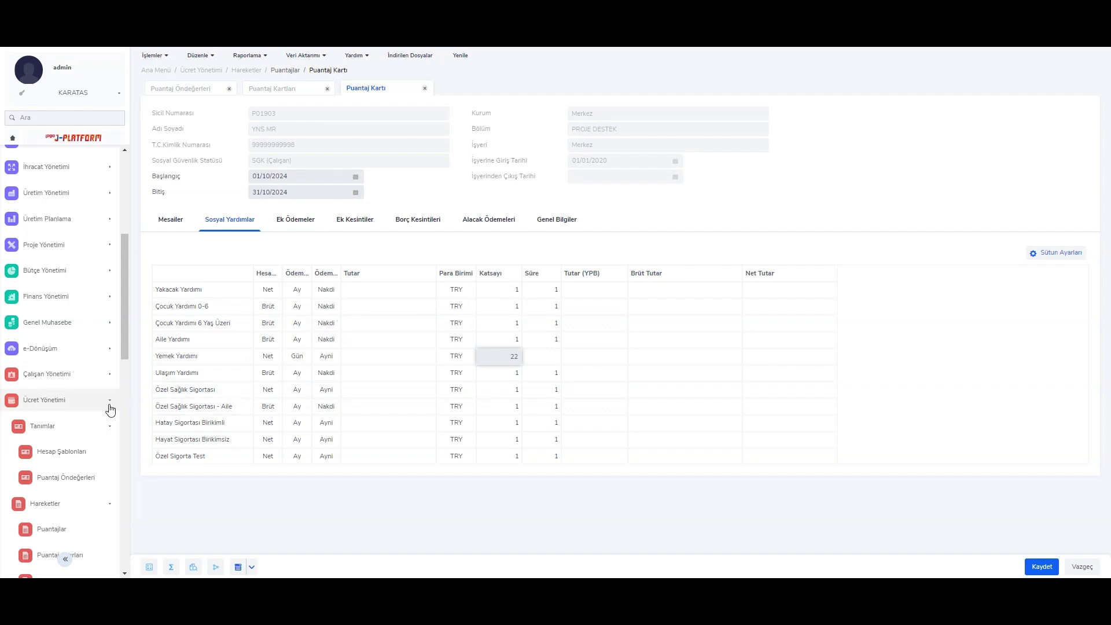
# Open Puantaj Kartları Hesaplama in the İşlemler section of Ücret Yönetimi and set Kurum to 01
pyautogui.scroll(-8, 110, 410)
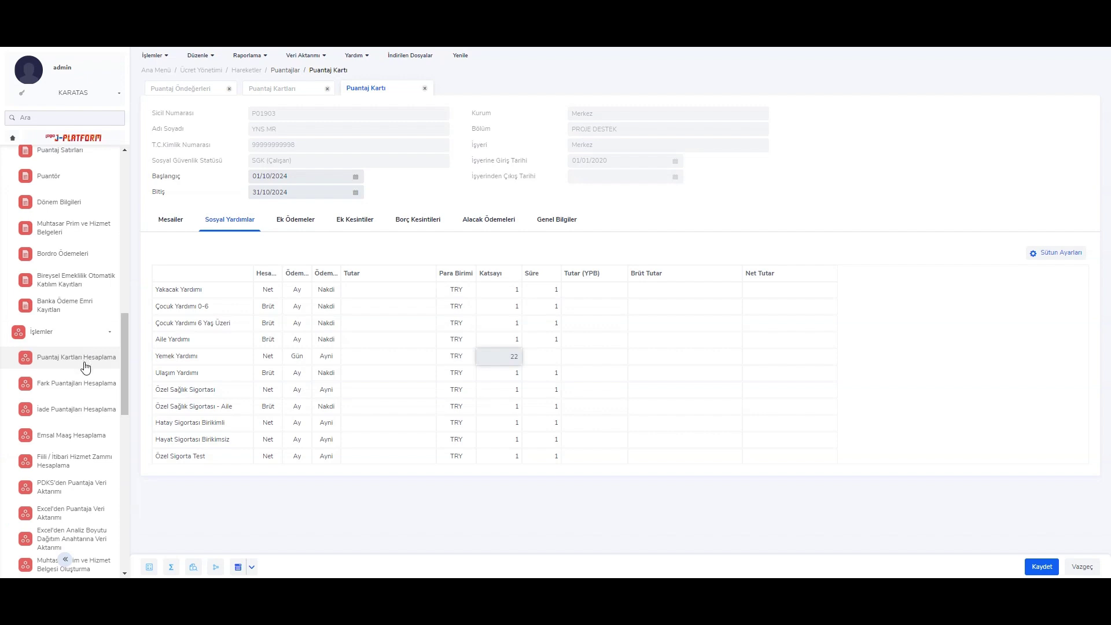
pyautogui.click(85, 368)
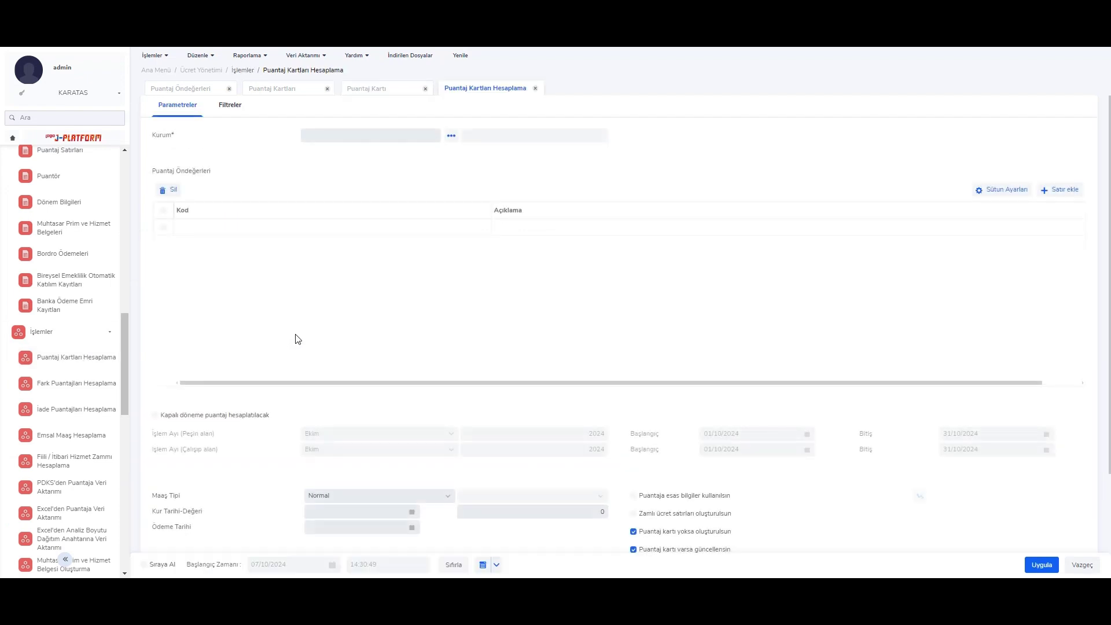
pyautogui.click(431, 138)
pyautogui.write('01')
pyautogui.press('Tab')
pyautogui.click(434, 228)
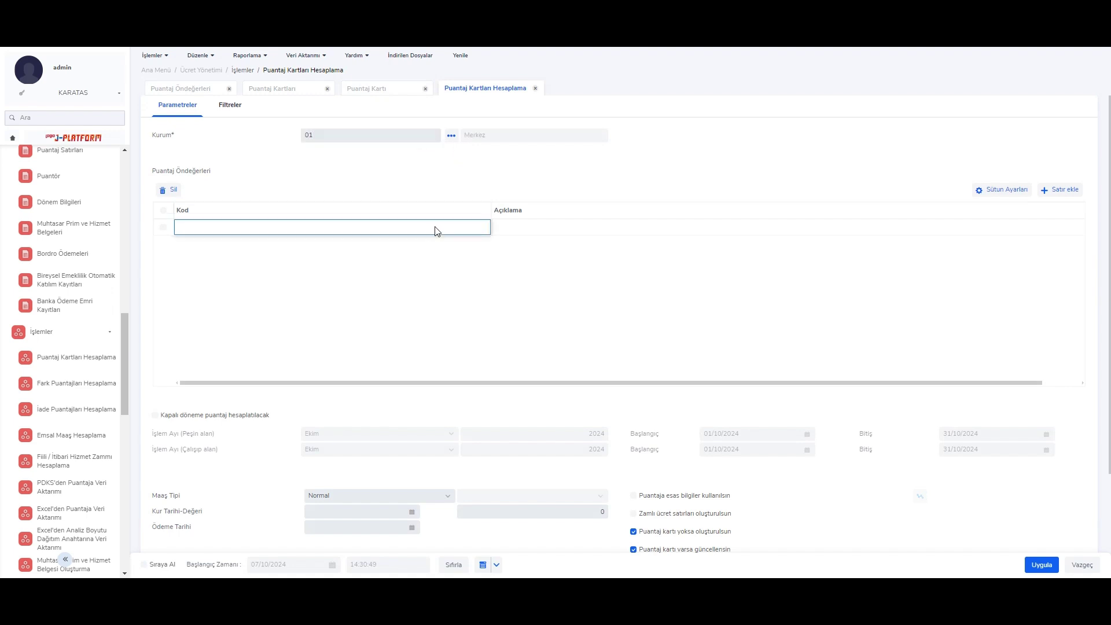
pyautogui.click(484, 229)
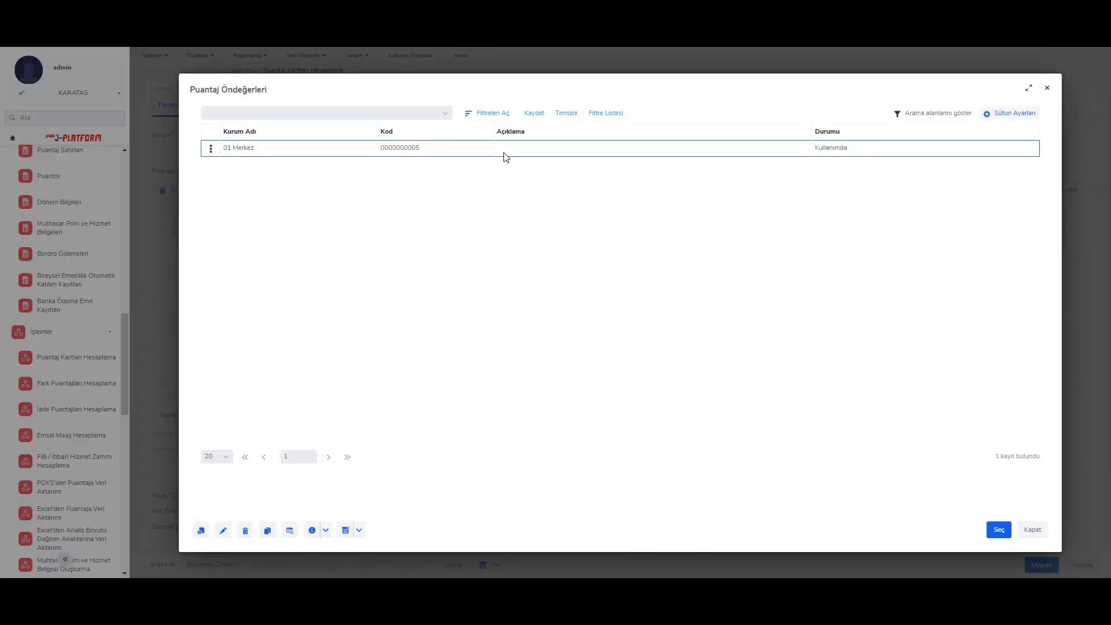
pyautogui.doubleClick(506, 155)
pyautogui.scroll(-2, 617, 273)
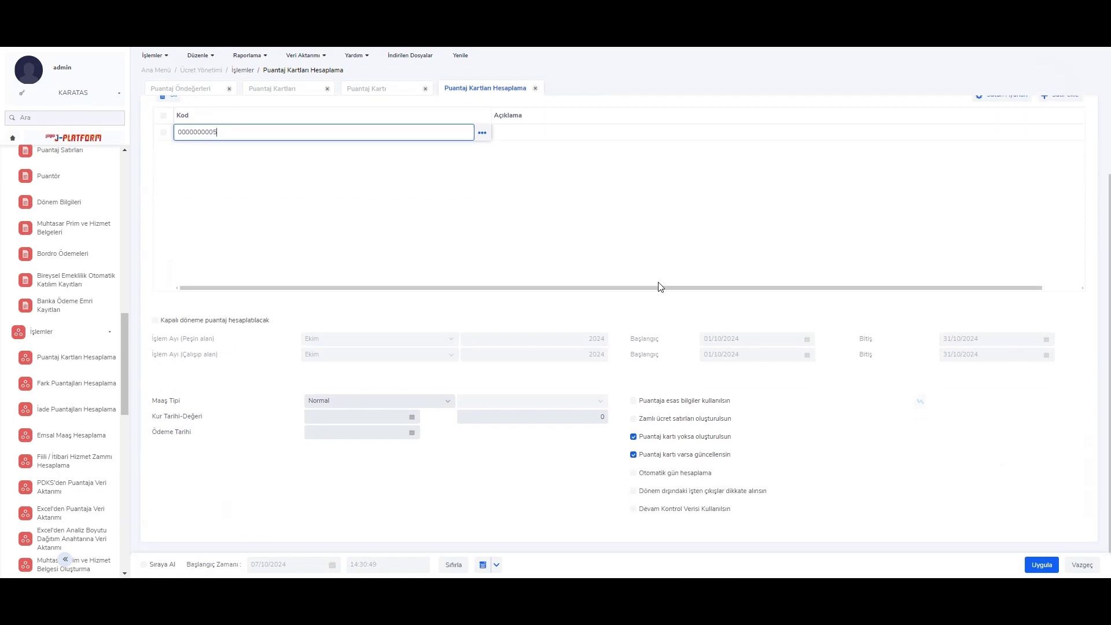
pyautogui.click(1036, 567)
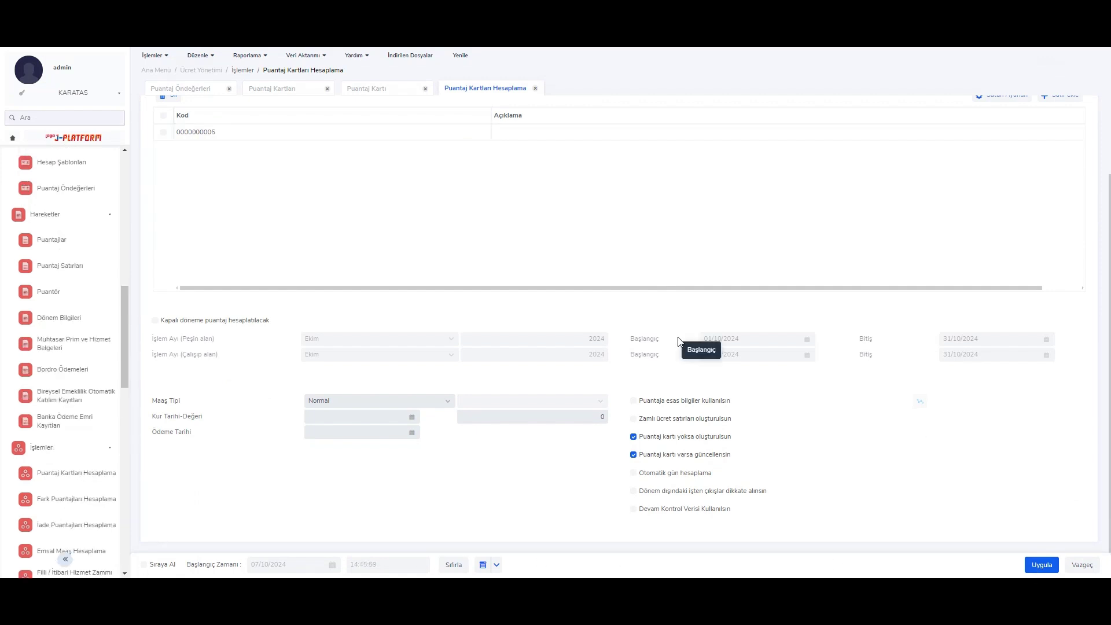